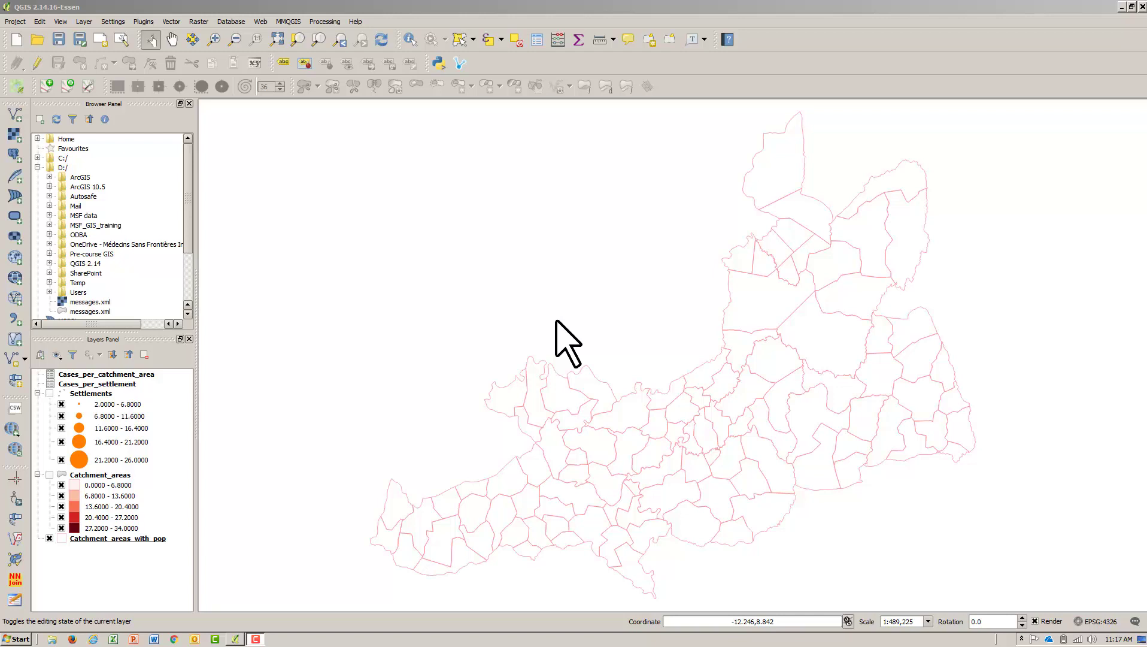
Step: Open the attribute table of Catchment_areas_with_pop from its layer context menu
right_click(137, 538)
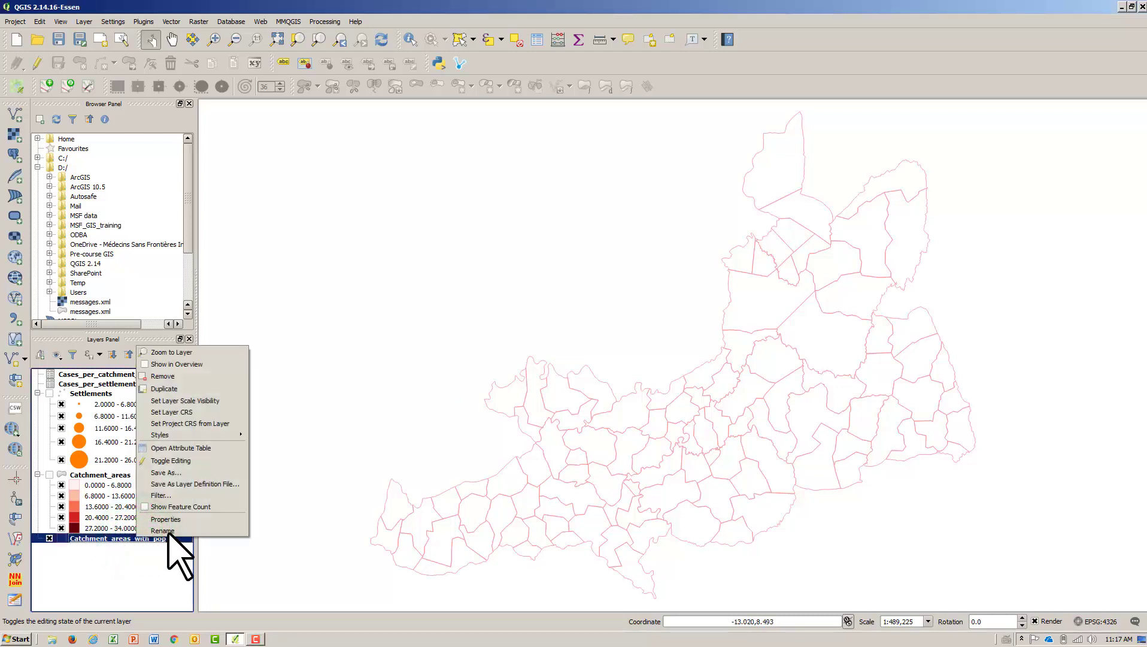
left_click(178, 448)
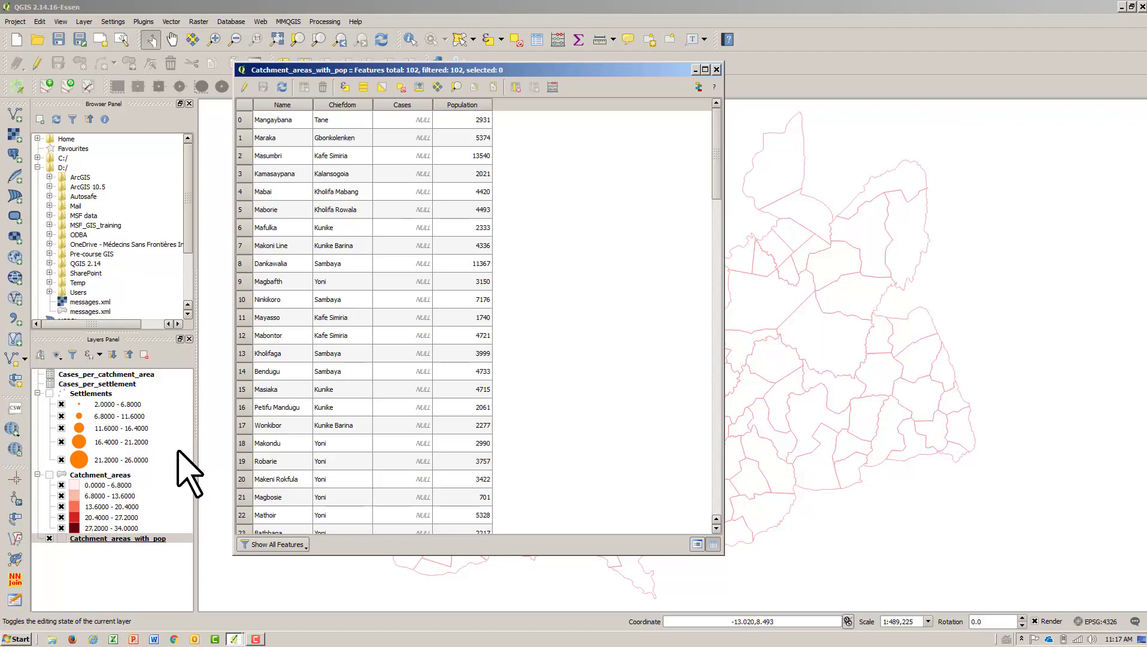
Step: Toggle editing and add a Decimal number (real) field named IR, length 2, precision 2
left_click(244, 88)
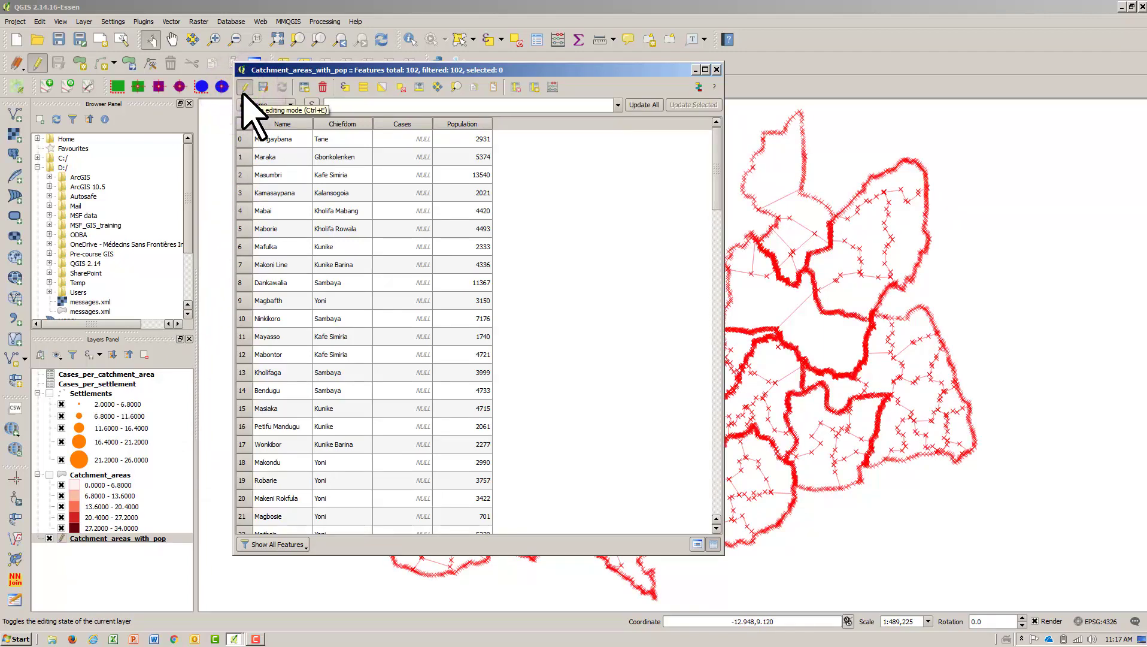
left_click(533, 87)
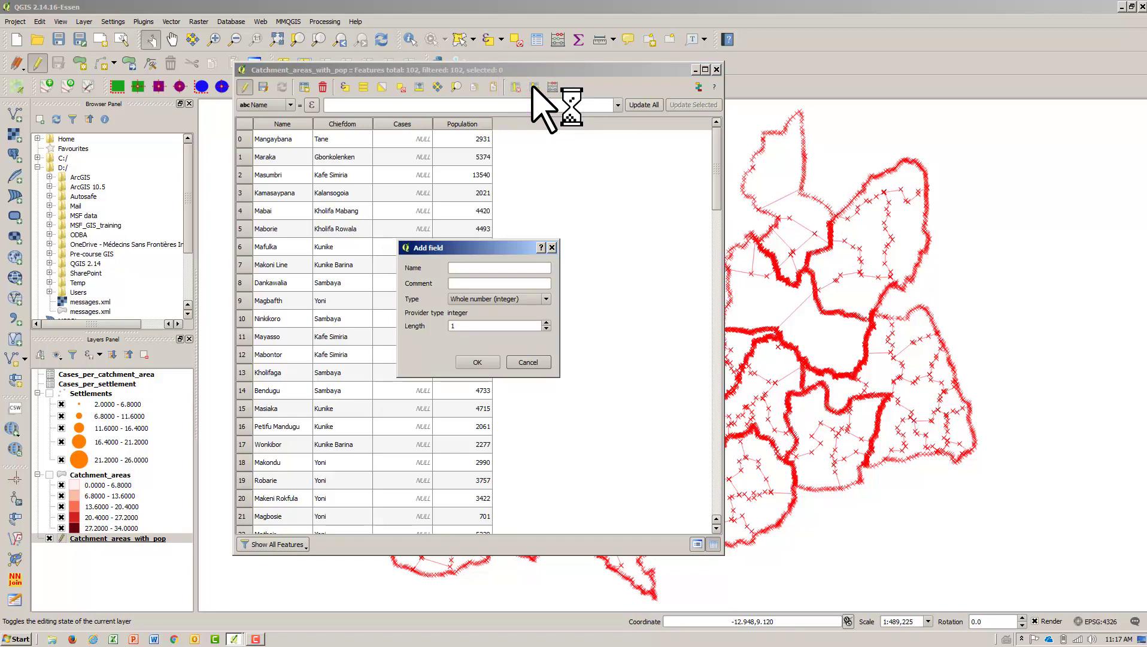
left_click(482, 267)
type("IR")
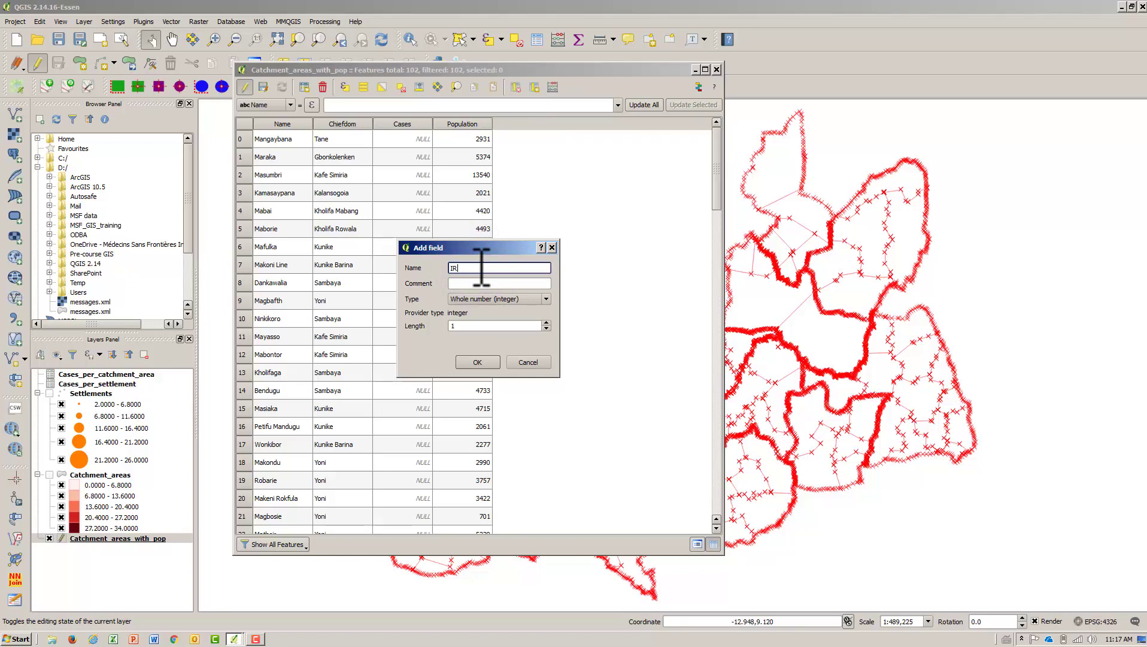
left_click(546, 299)
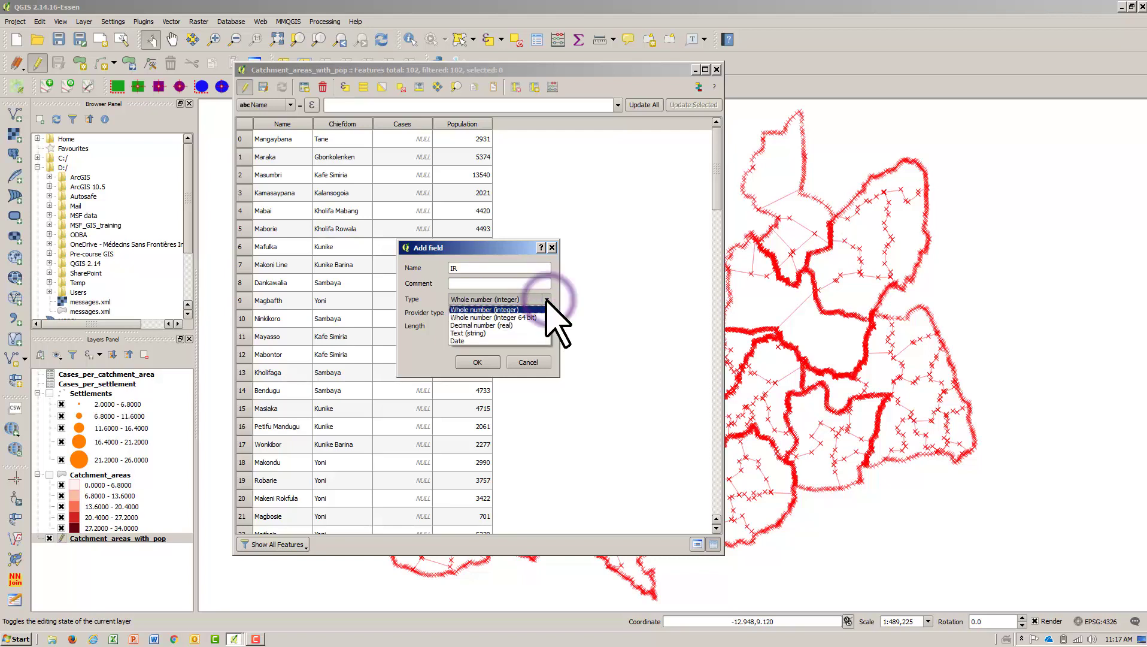
left_click(506, 325)
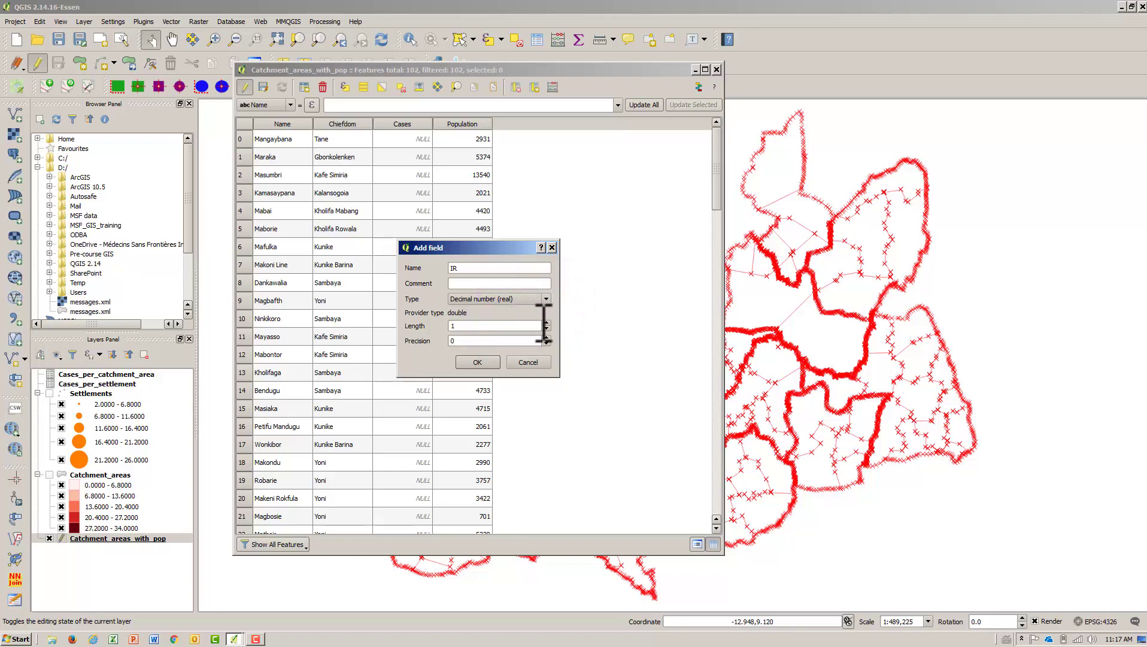
left_click(546, 324)
left_click(546, 338)
left_click(547, 338)
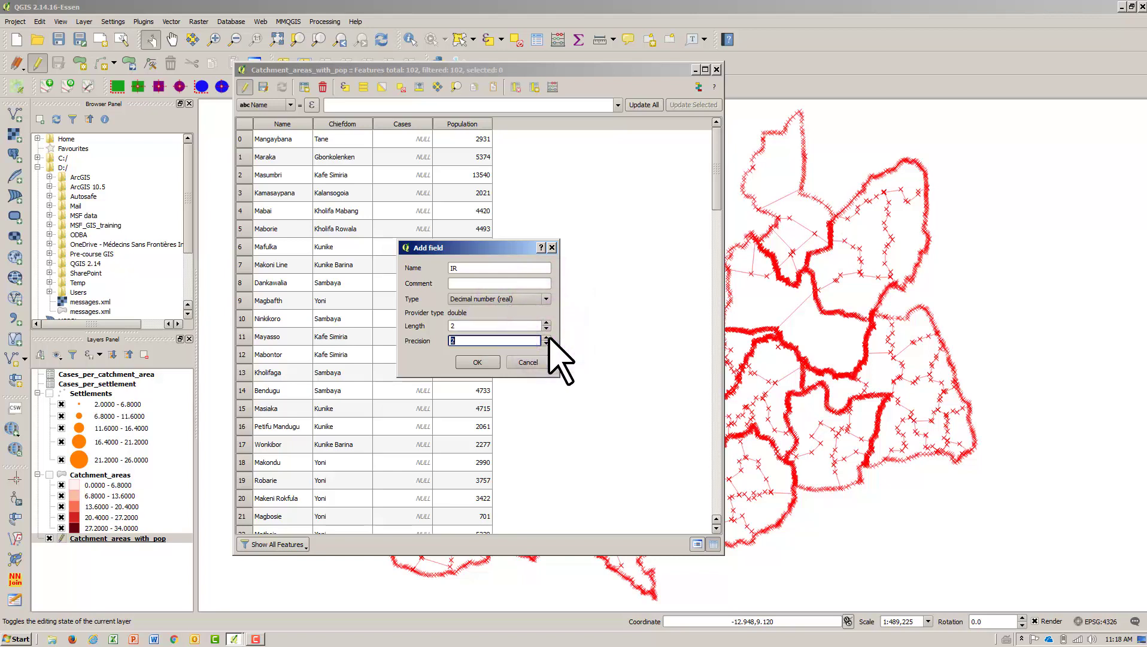
left_click(484, 364)
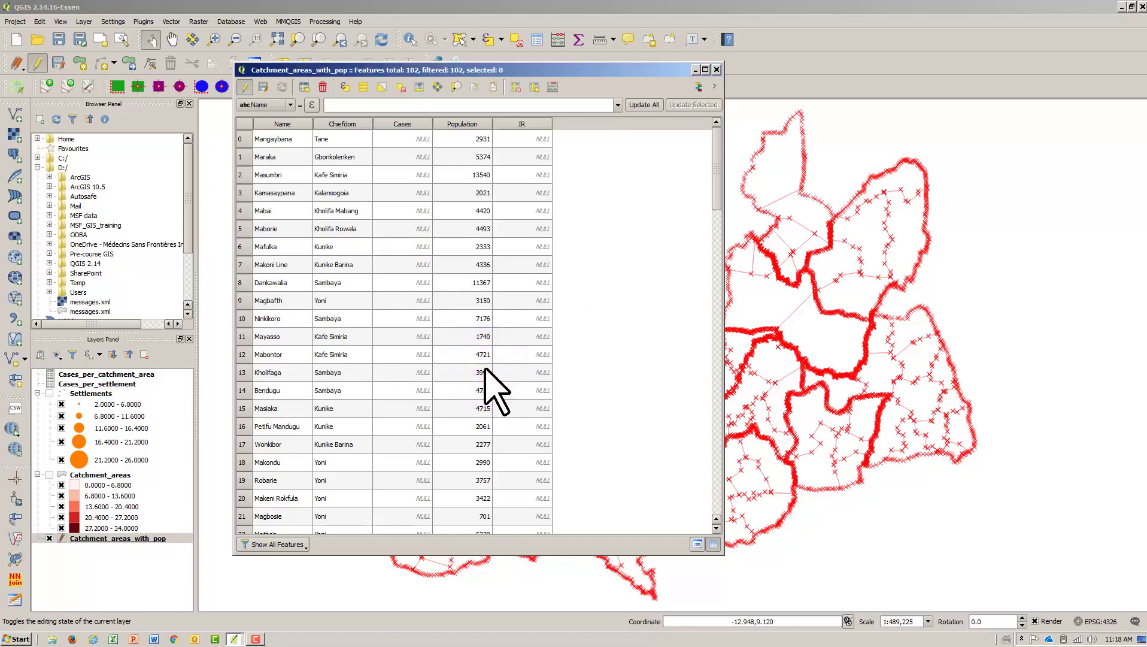
Step: In the Field calculator, choose to update the existing IR field
left_click(551, 88)
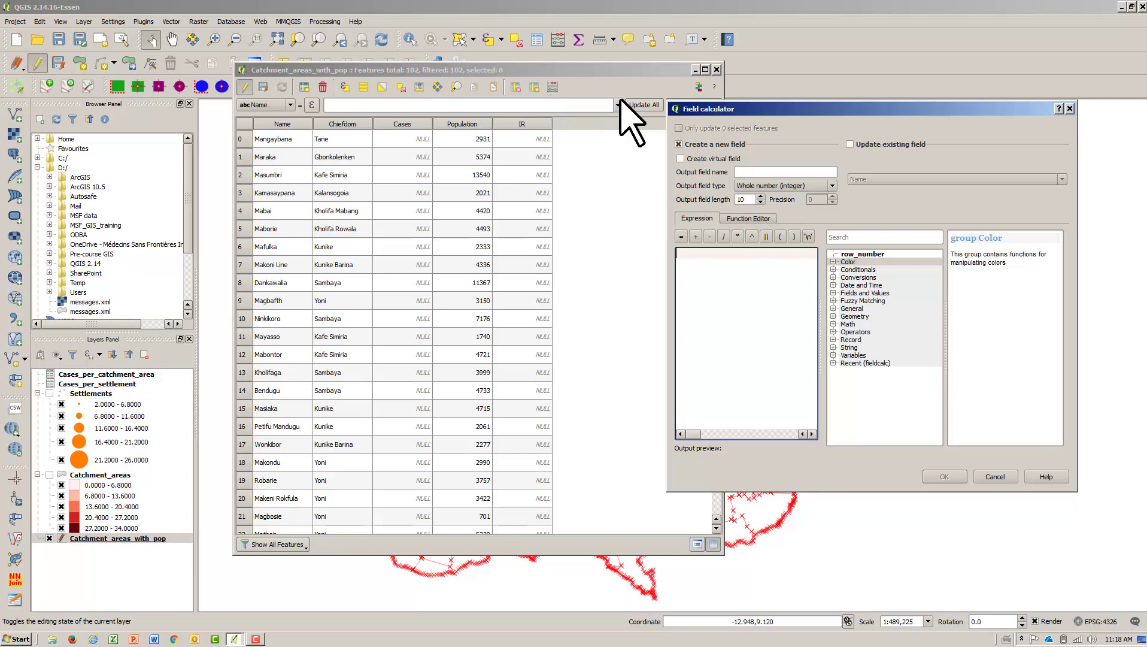
left_click(850, 145)
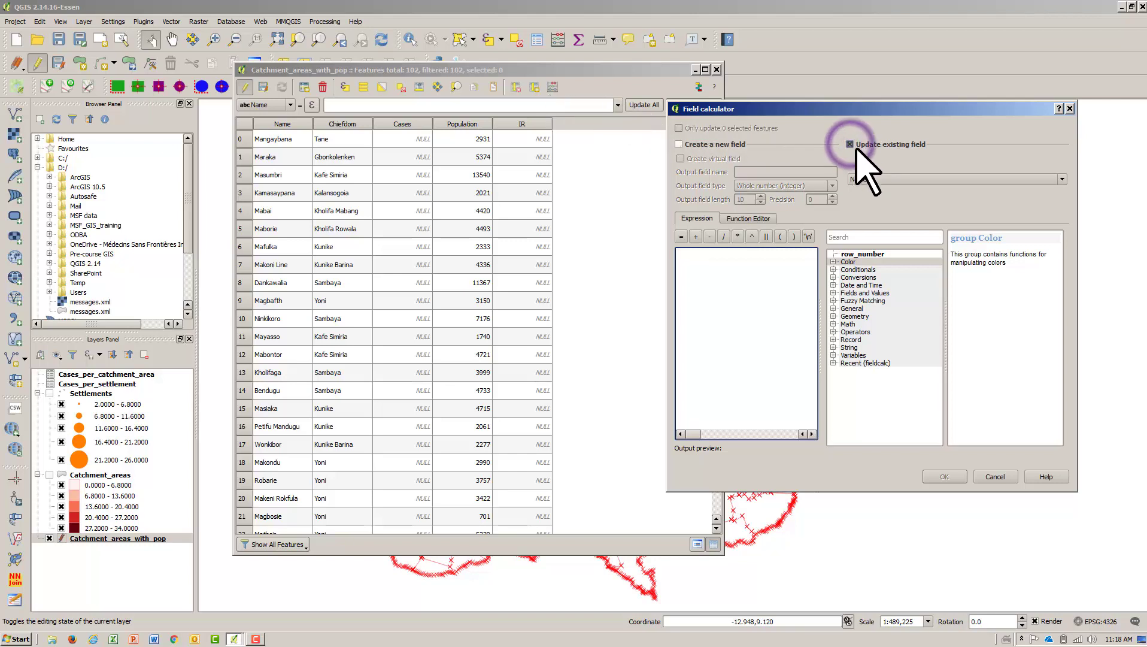
left_click(904, 179)
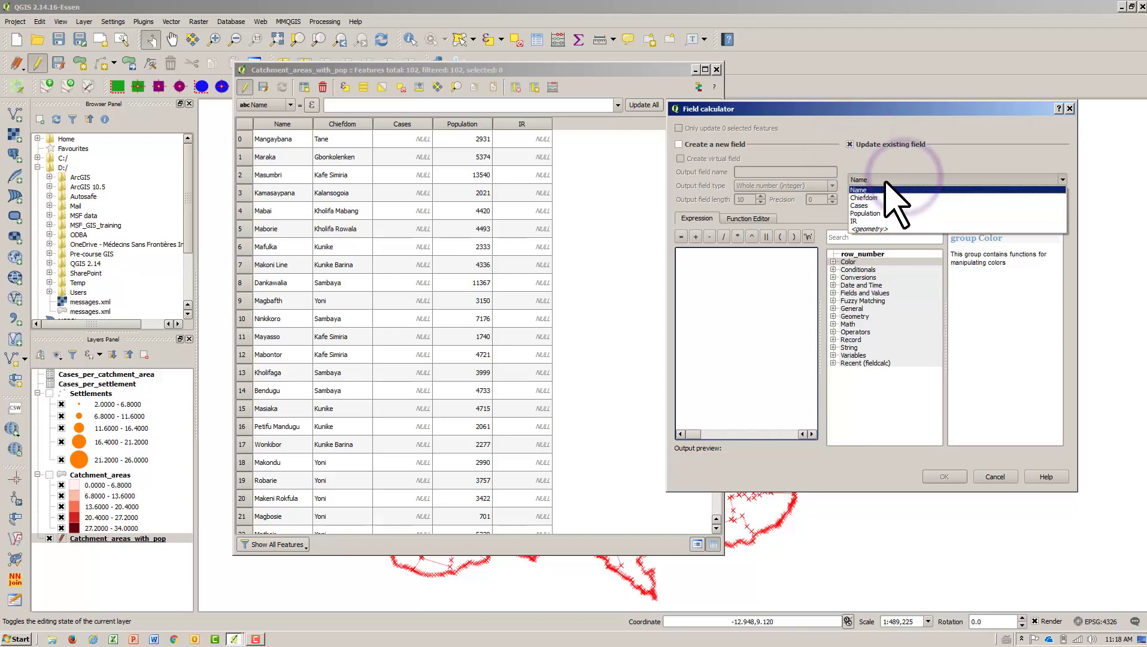
left_click(865, 220)
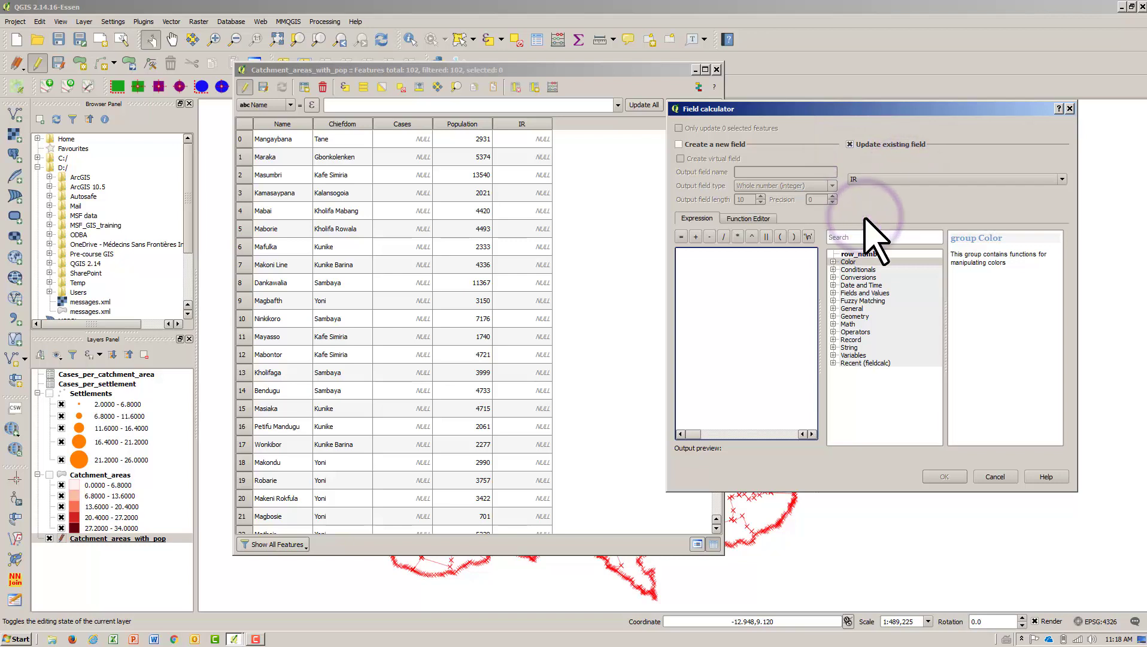
left_click(833, 293)
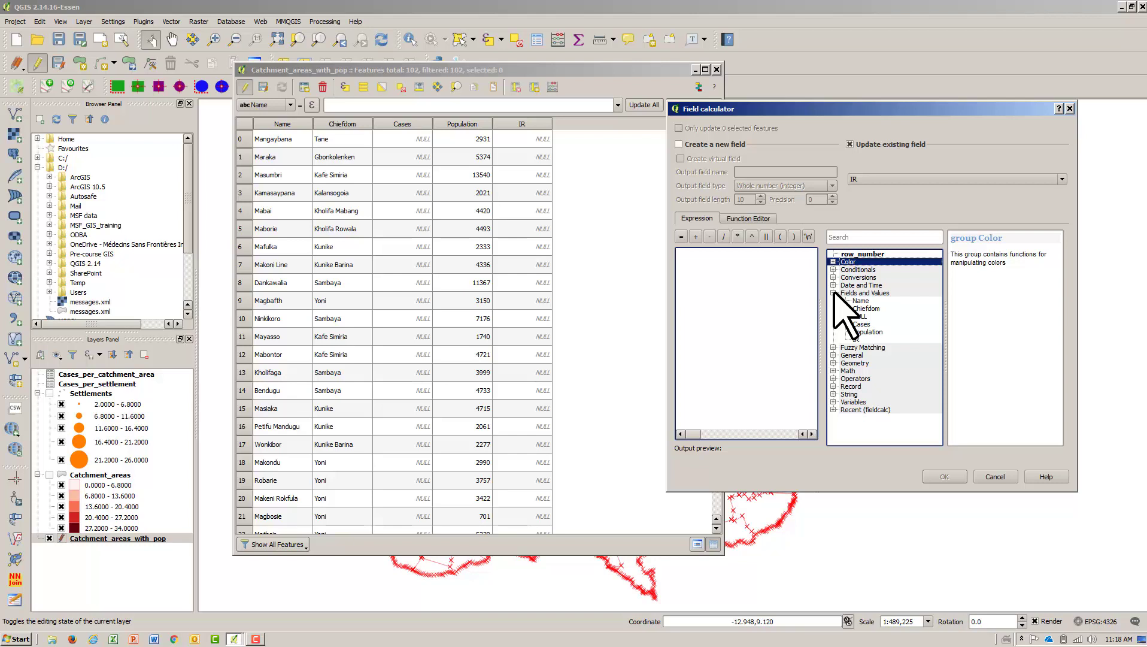
Step: Enter the expression ( "Cases" / "Population" ) * 100 and apply it to IR
left_click(780, 237)
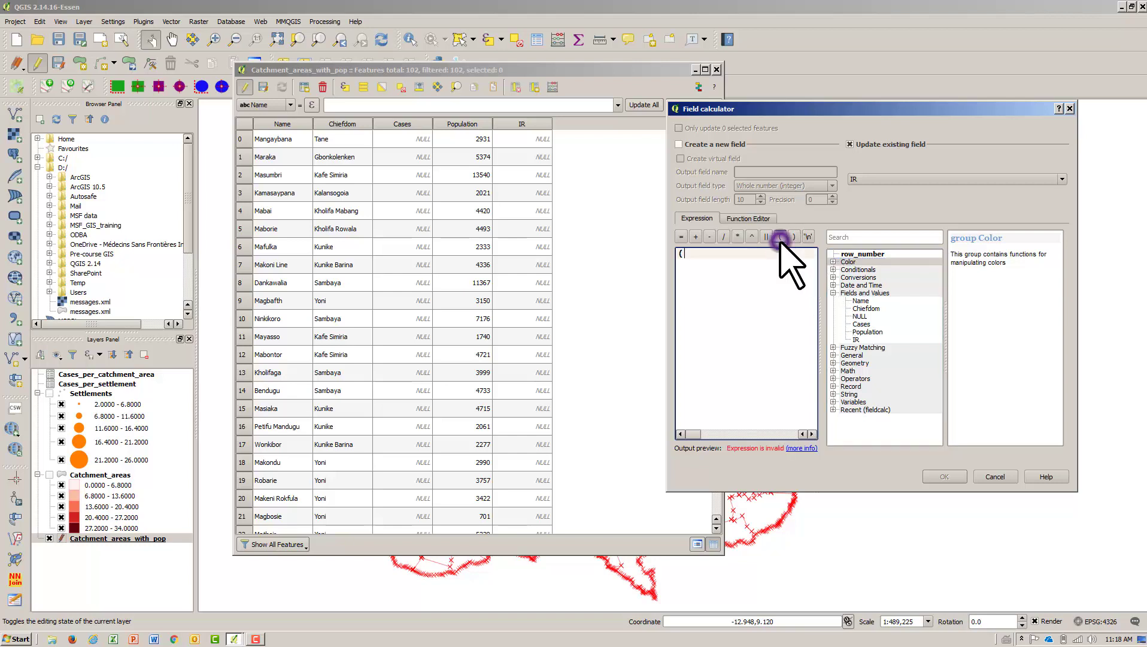
double_click(861, 324)
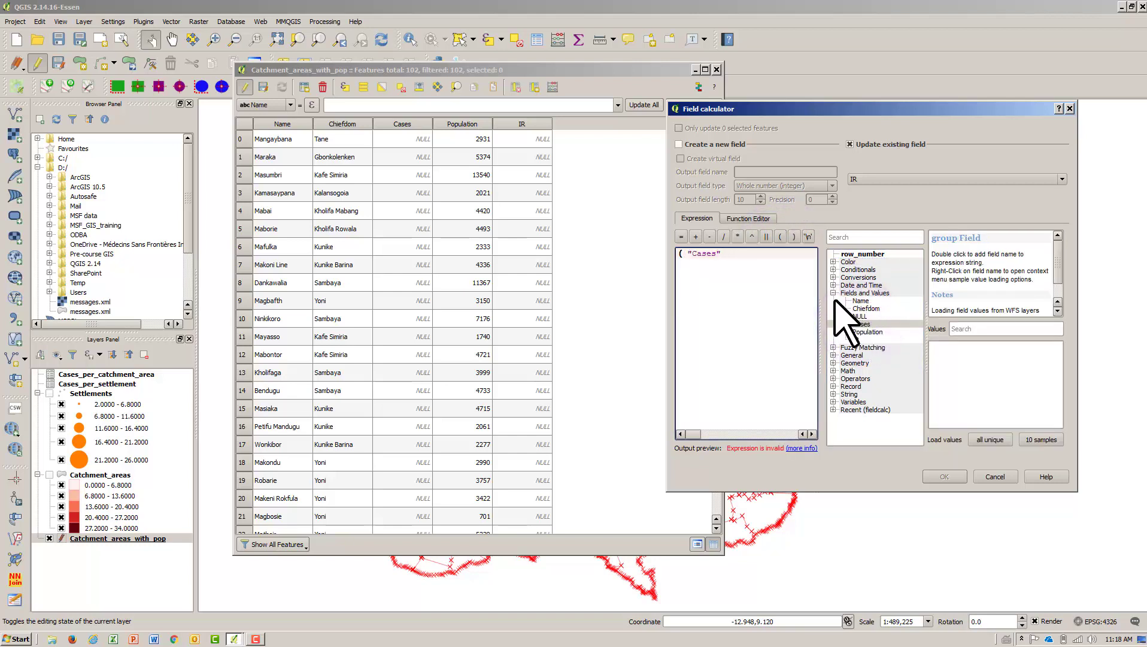
left_click(724, 237)
double_click(863, 332)
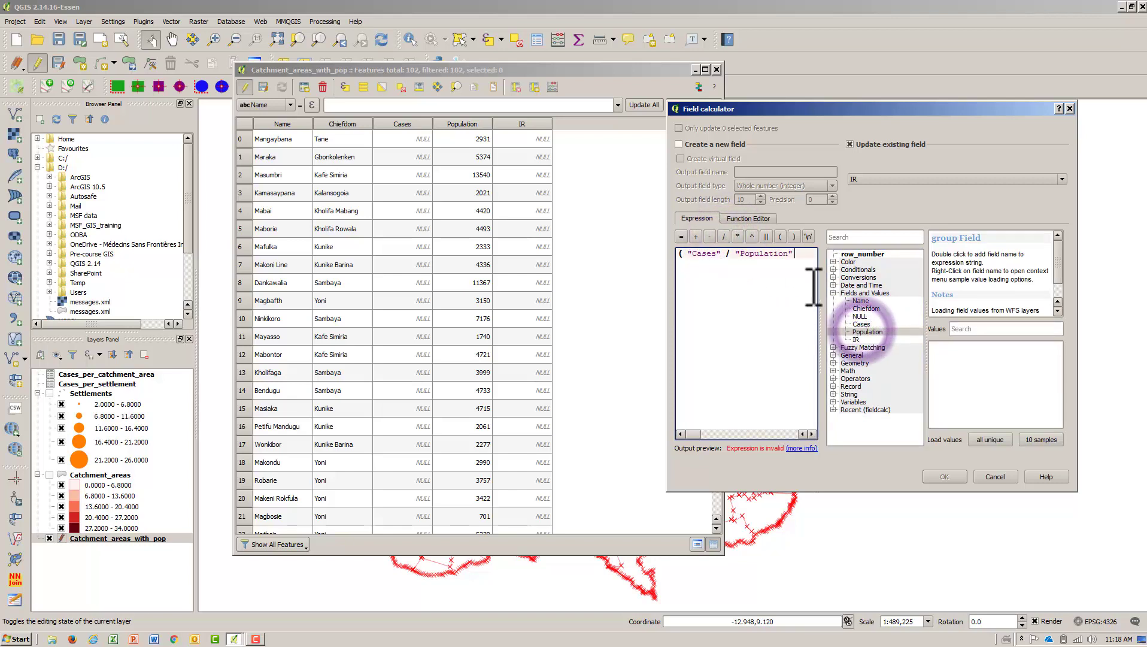
left_click(794, 237)
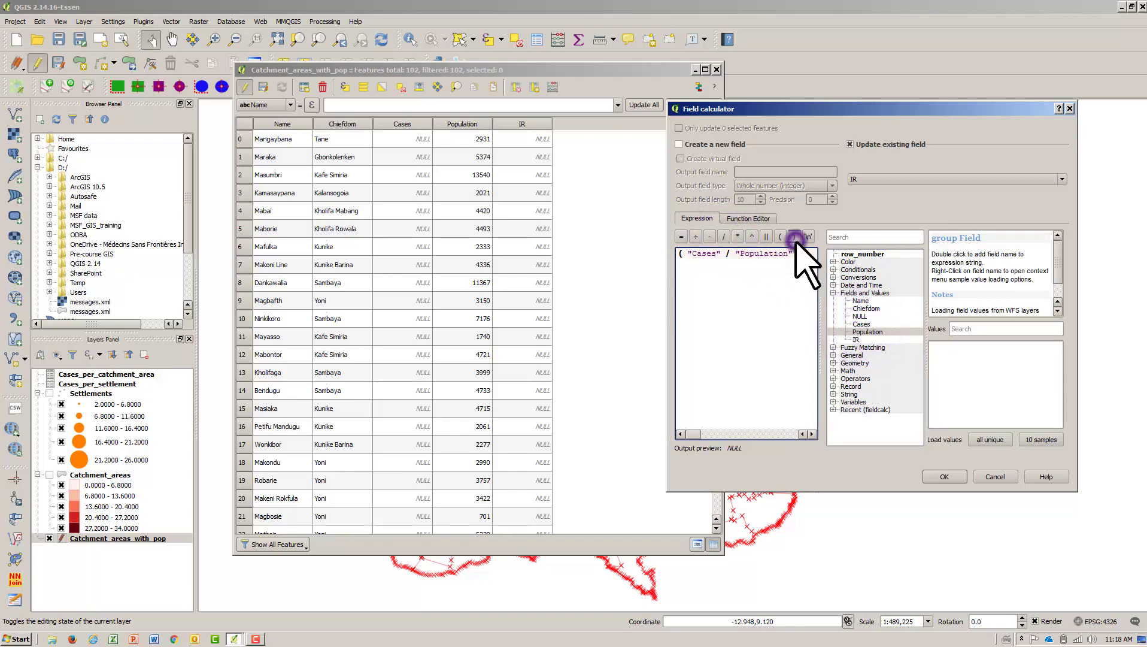
left_click(738, 237)
type("100")
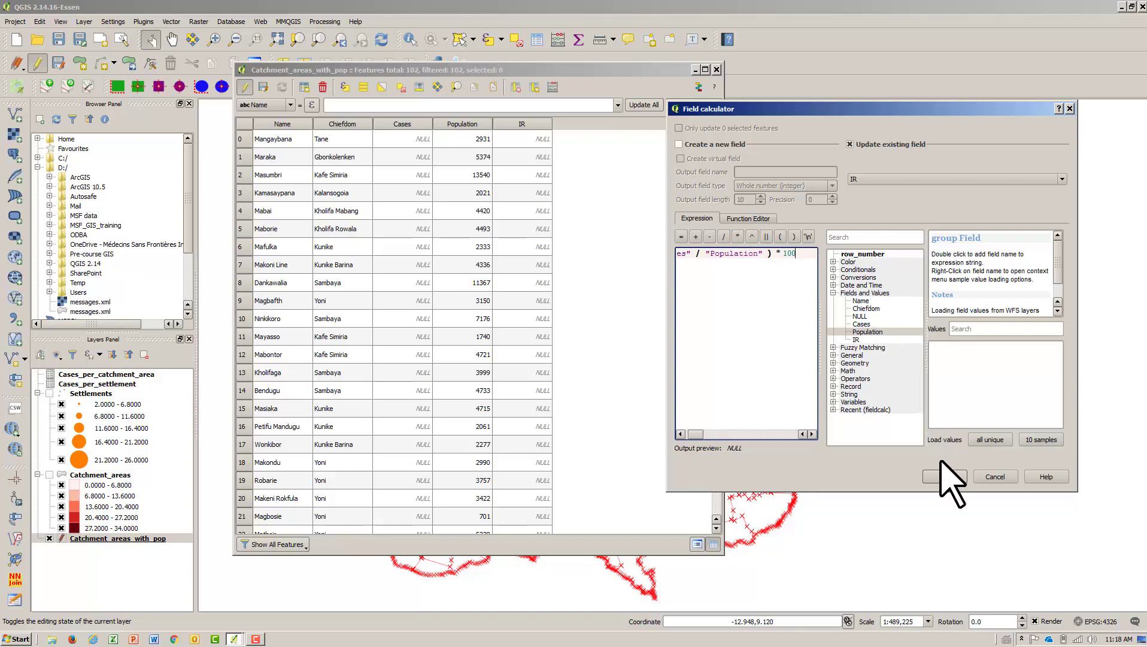
left_click(943, 475)
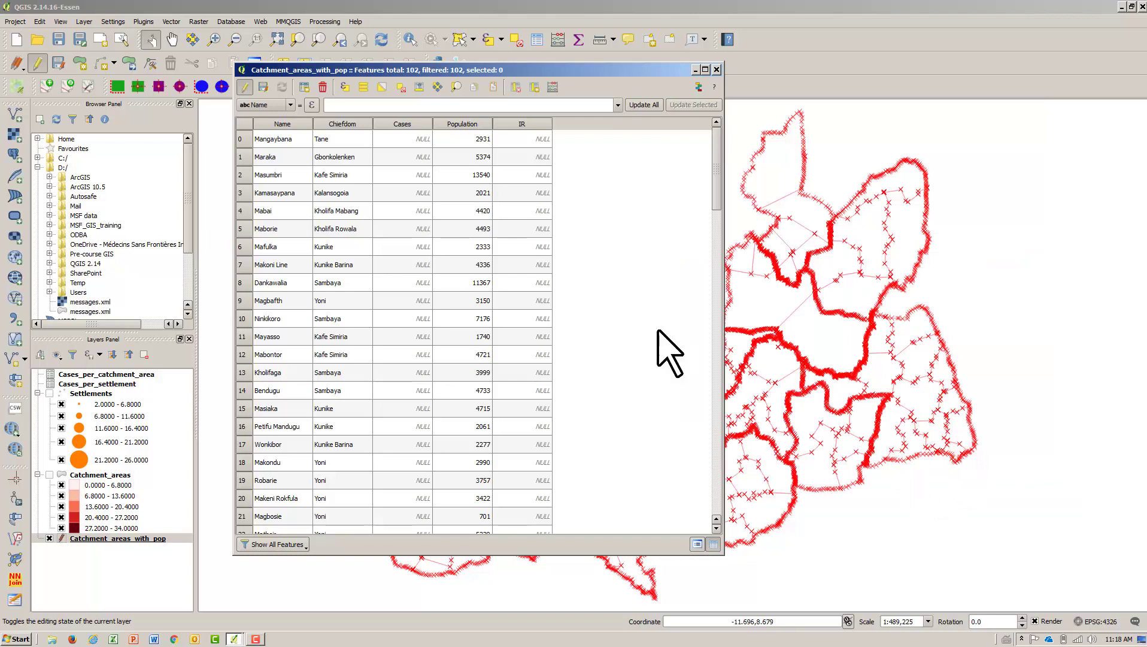
Step: Save the layer edits, turn editing off, and close the attribute table
left_click(263, 88)
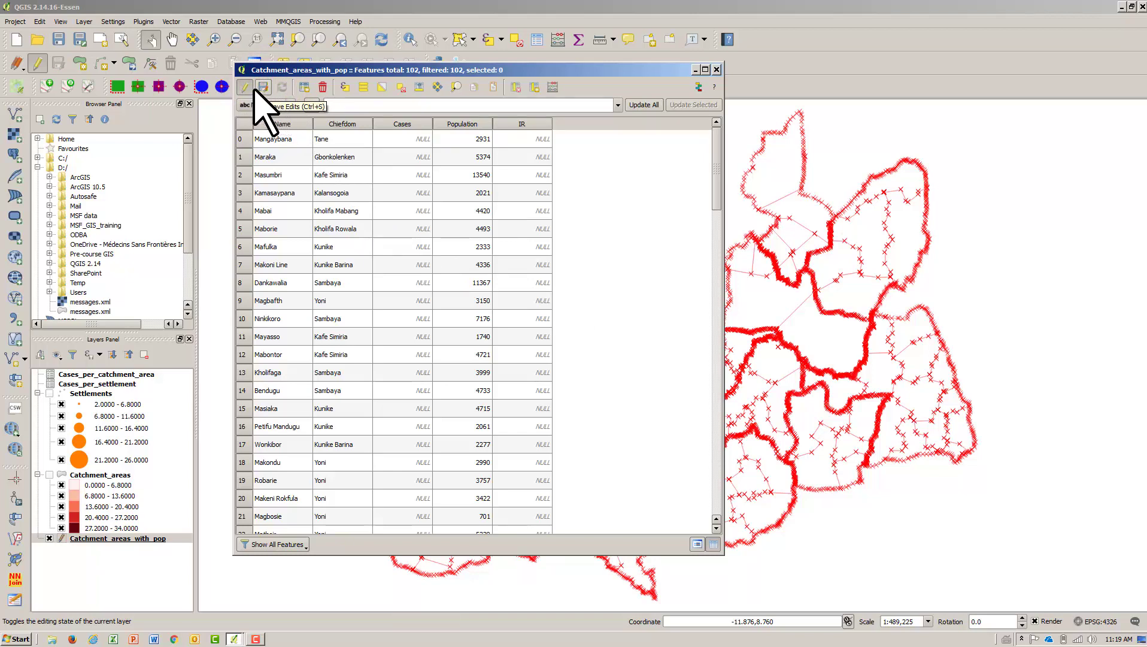
left_click(244, 88)
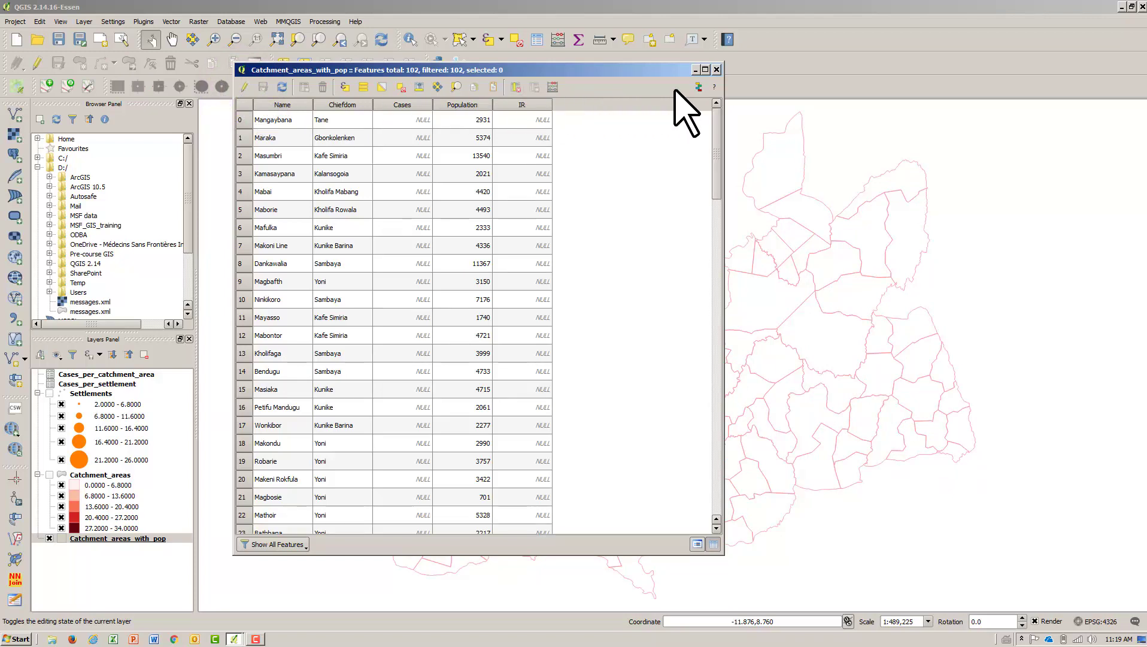
left_click(717, 70)
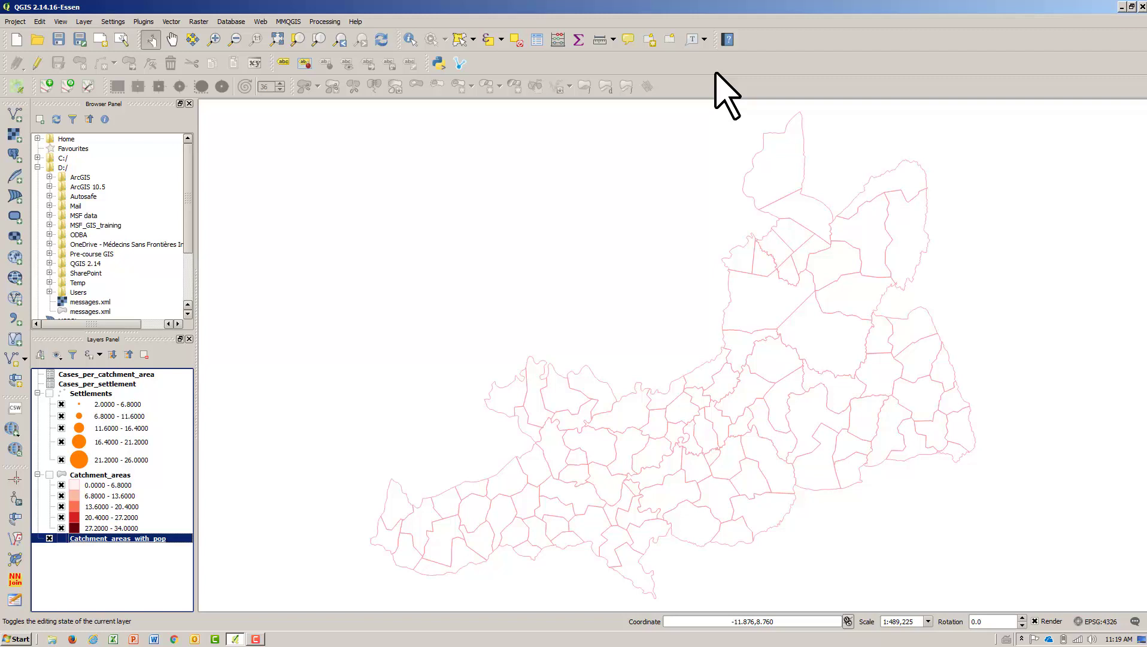
Step: In the layer's Properties, set the symbology to Graduated using the IR column
right_click(130, 537)
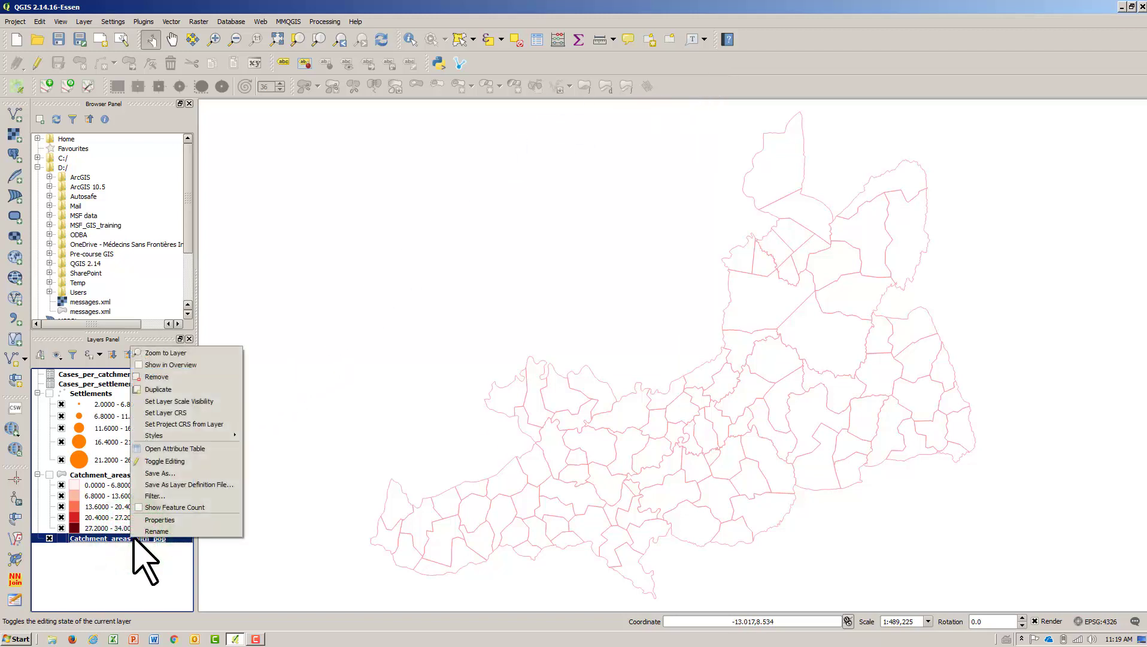
left_click(172, 521)
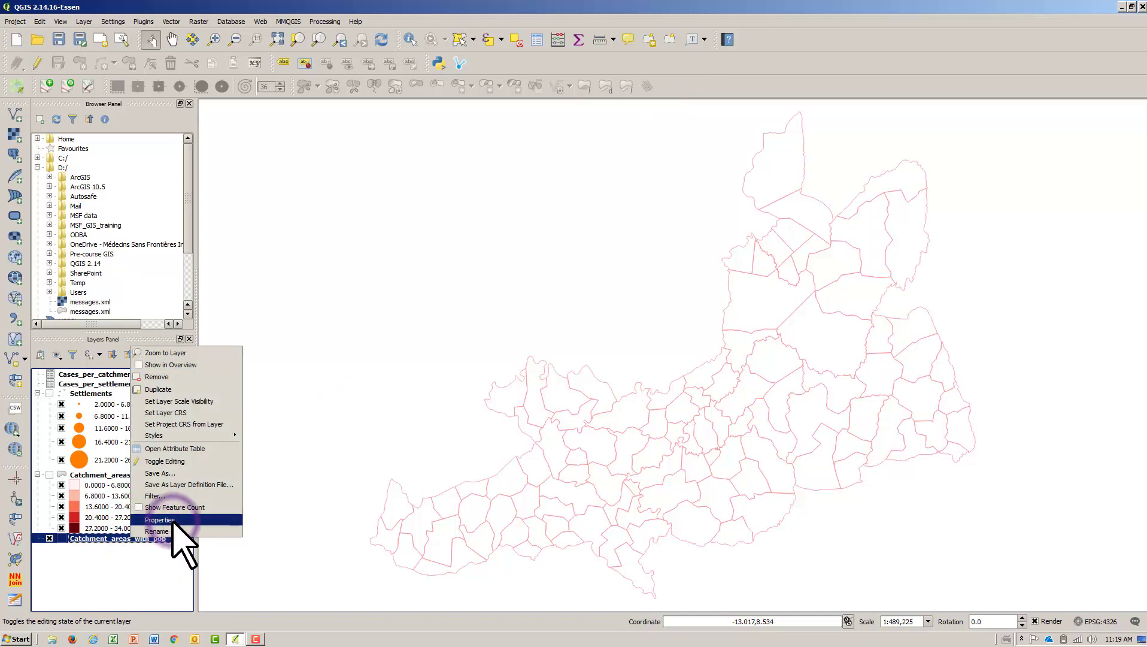
left_click(172, 521)
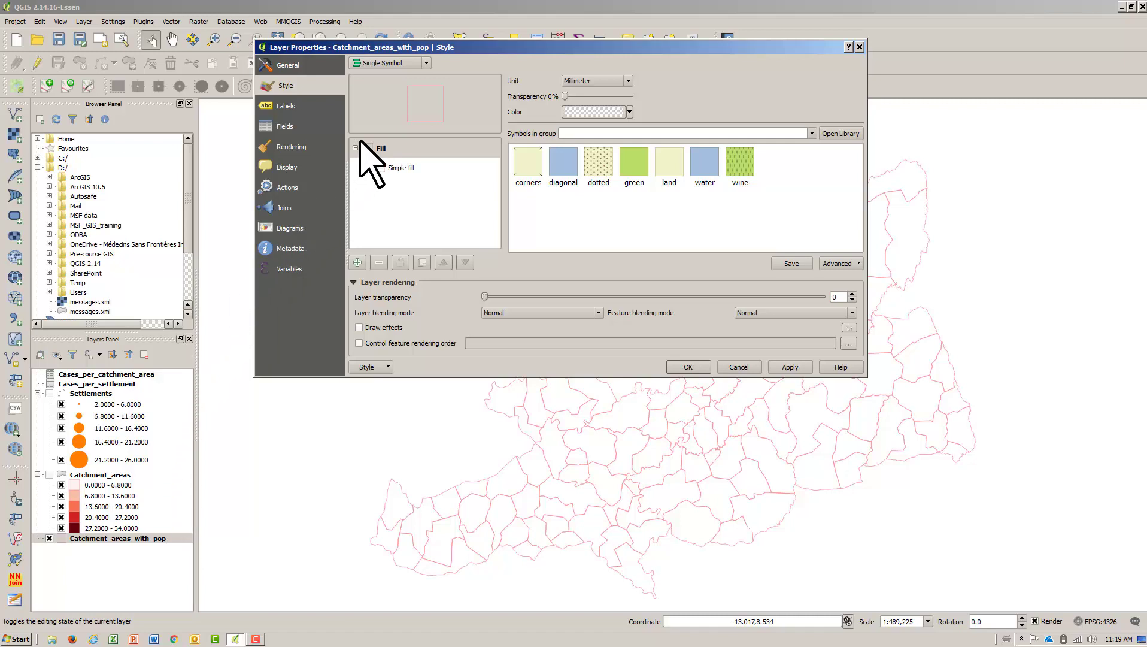
left_click(427, 63)
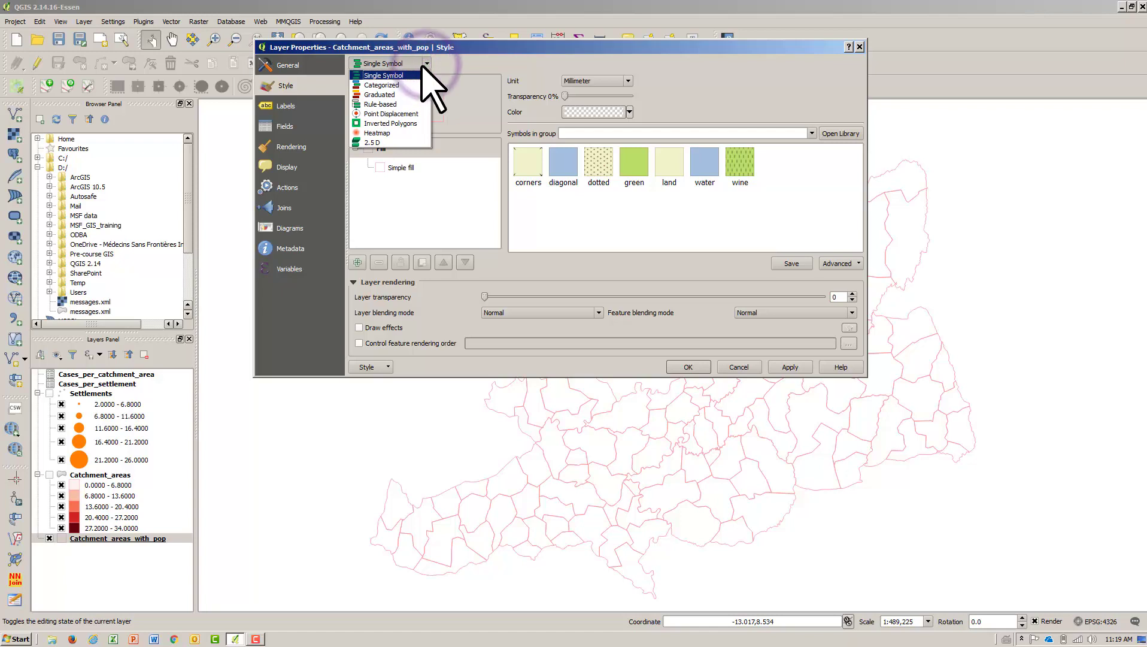
left_click(398, 94)
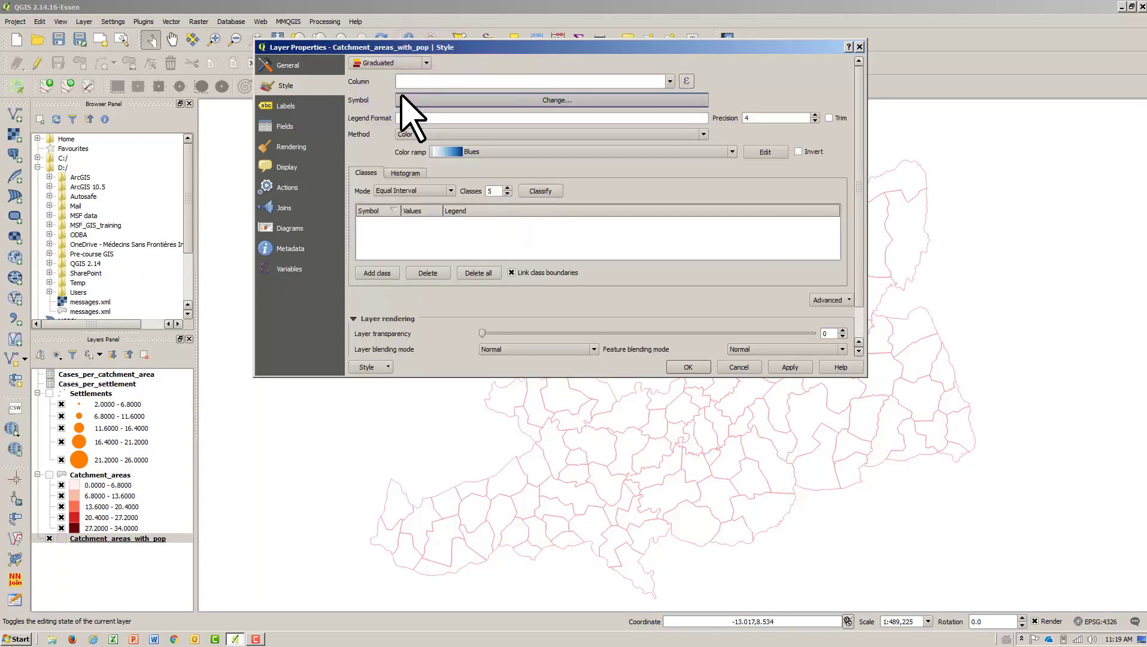
left_click(670, 81)
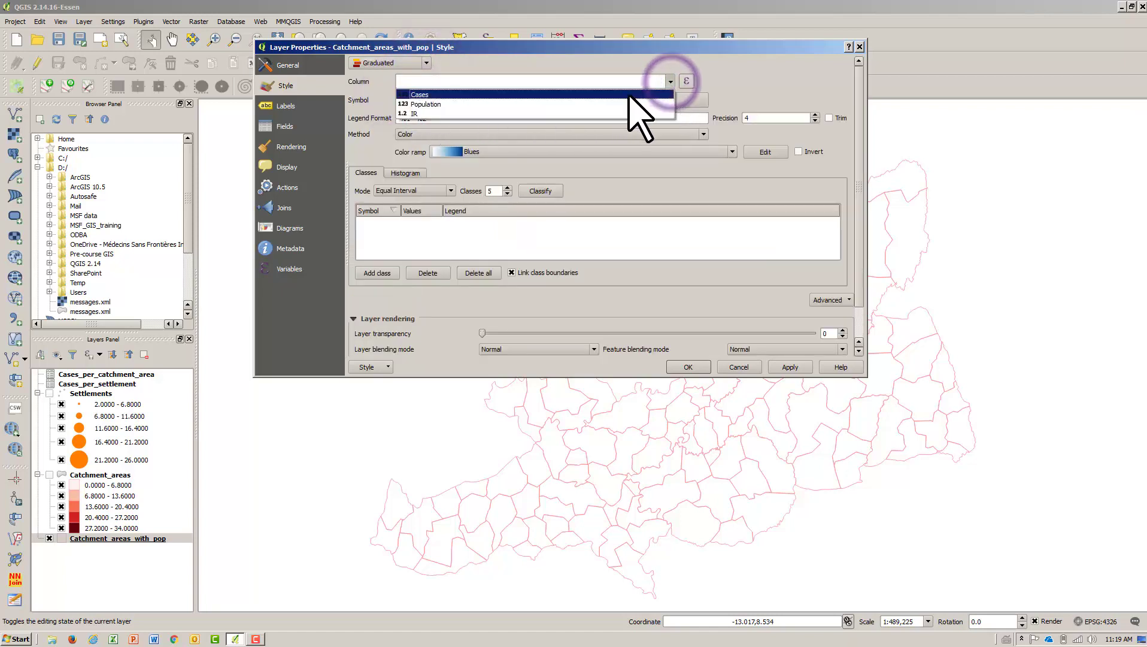
left_click(598, 110)
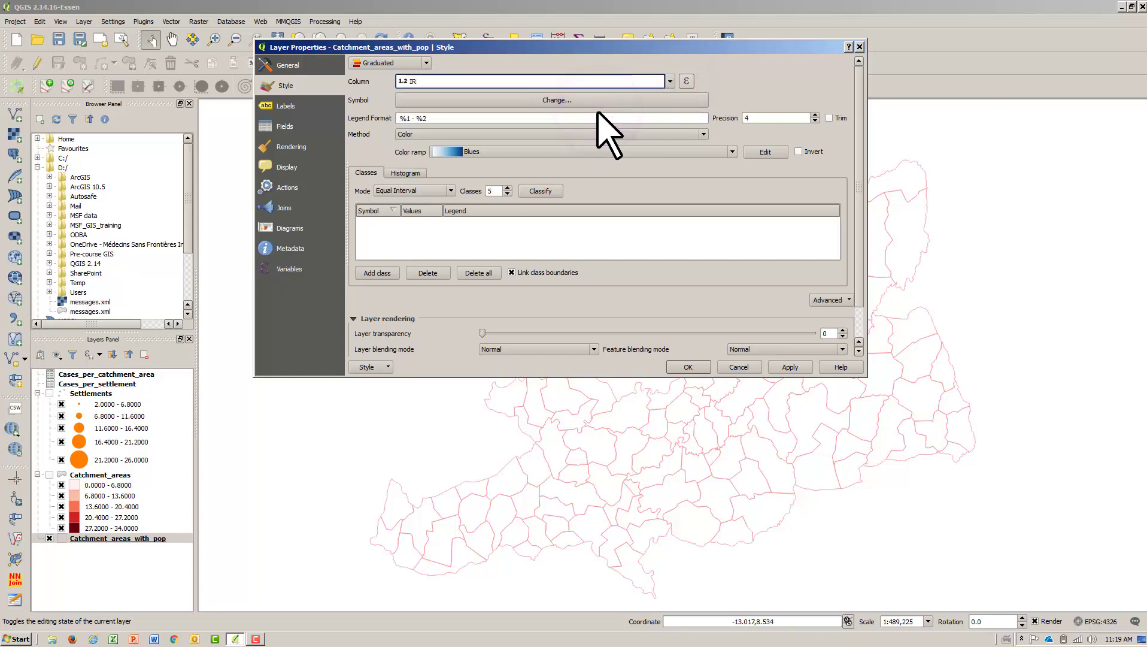
Step: Pick the Reds colour ramp, classify into five classes, and apply the style
left_click(731, 152)
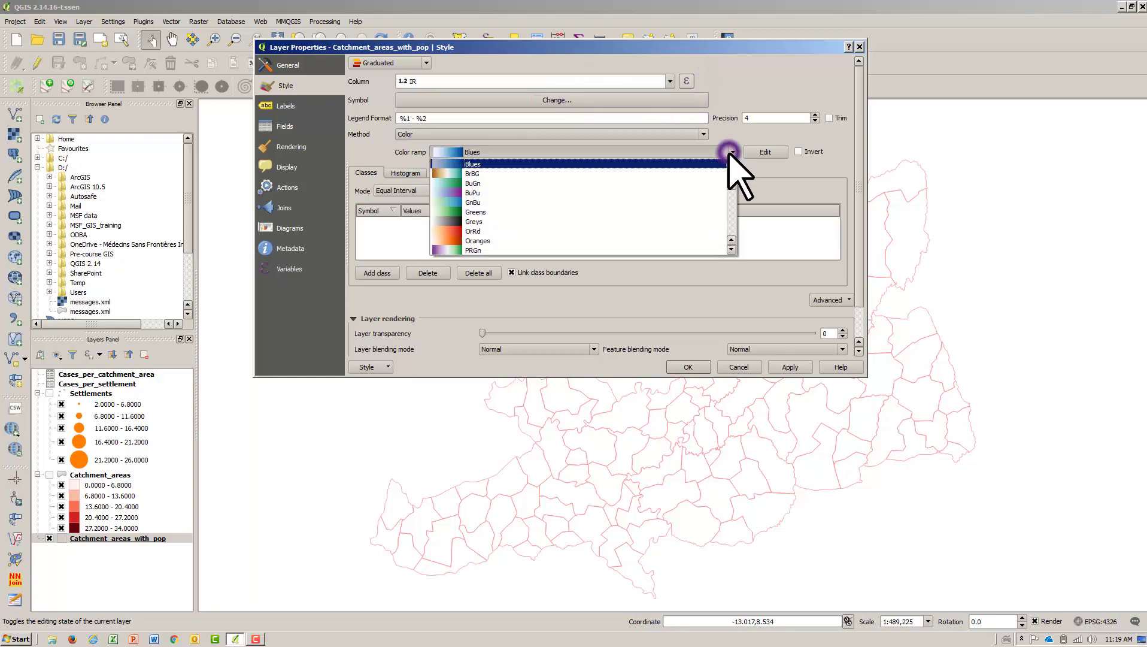
left_click_drag(731, 176, 731, 203)
scroll(688, 221, "down", 3)
left_click(539, 164)
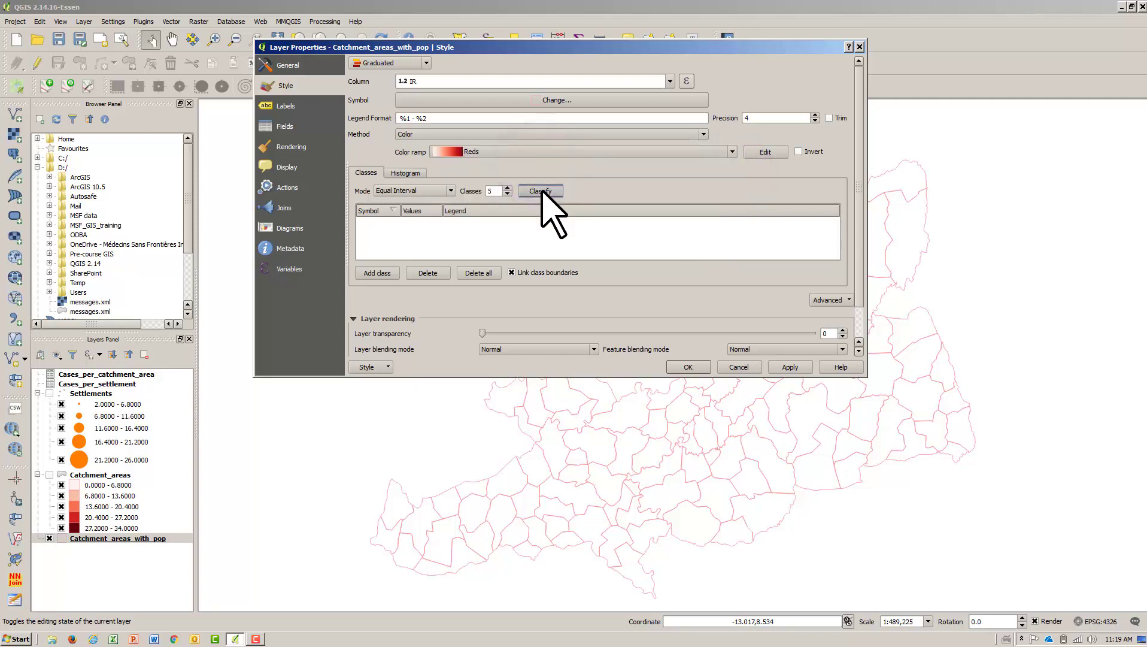
left_click(540, 191)
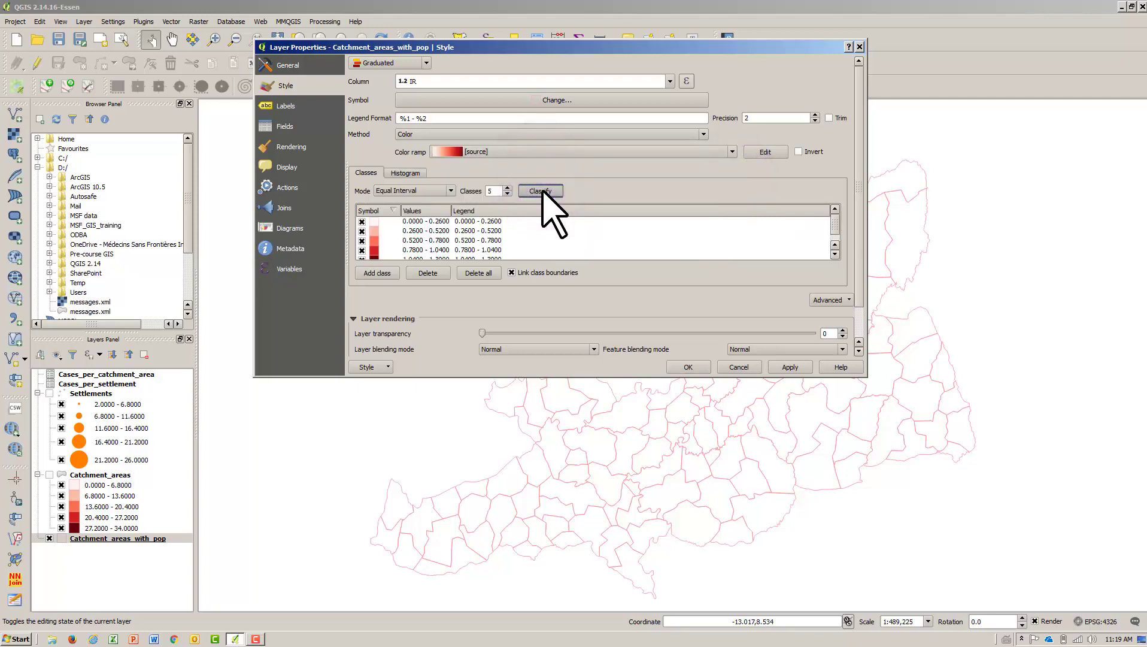
left_click(688, 367)
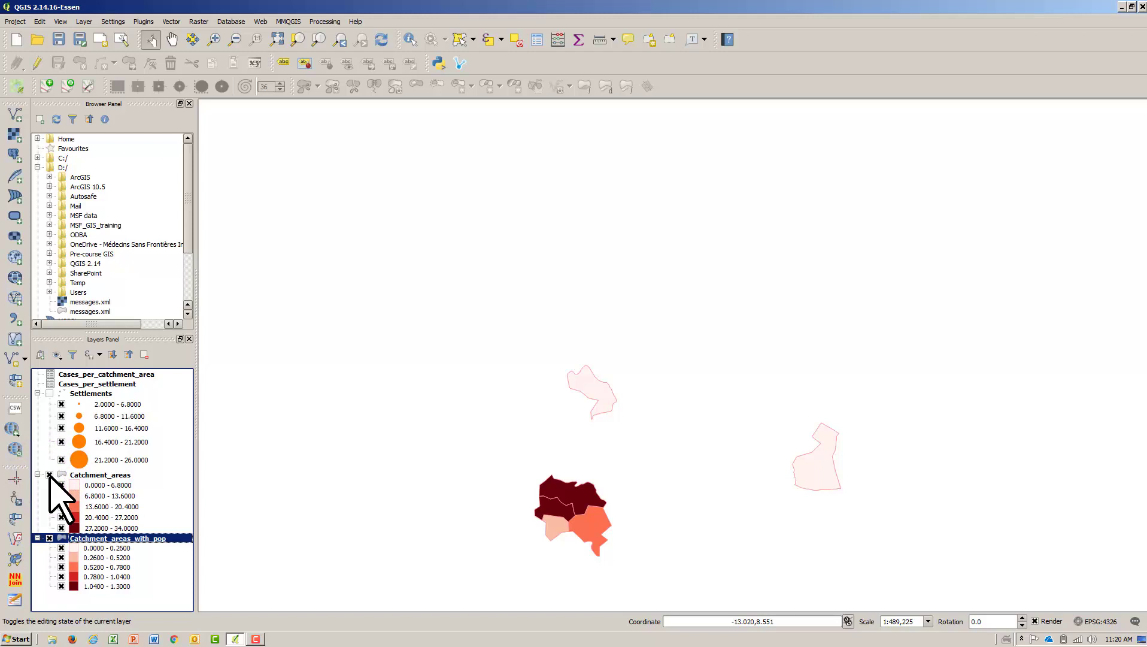
Step: Uncheck the Catchment_areas layer so the IR choropleth shows
left_click(49, 475)
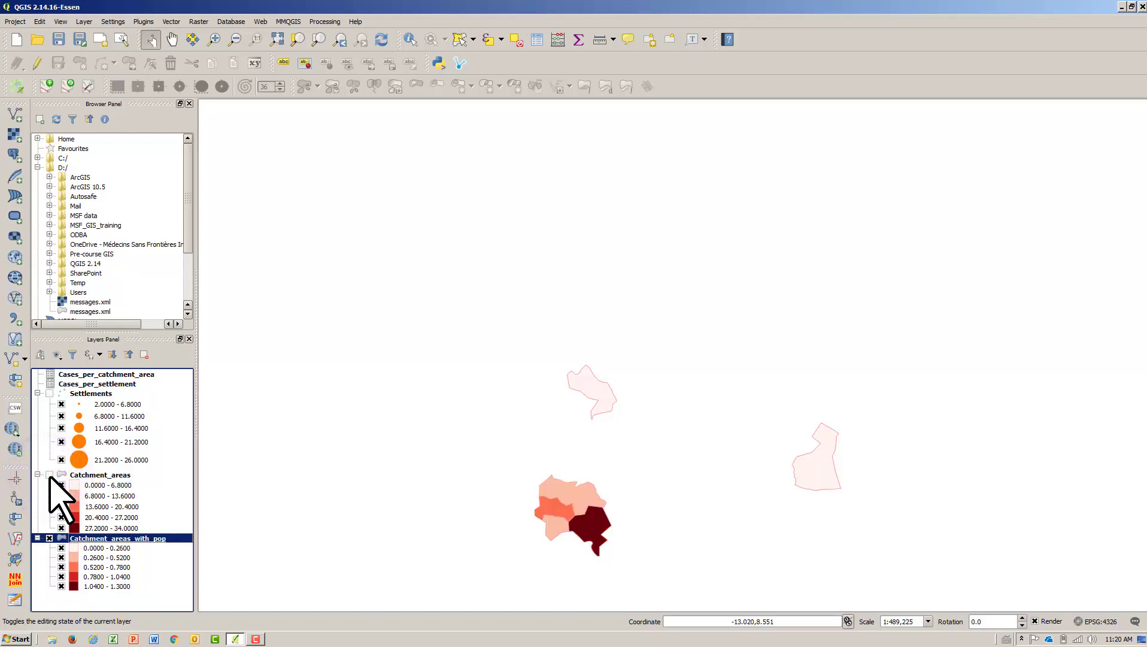